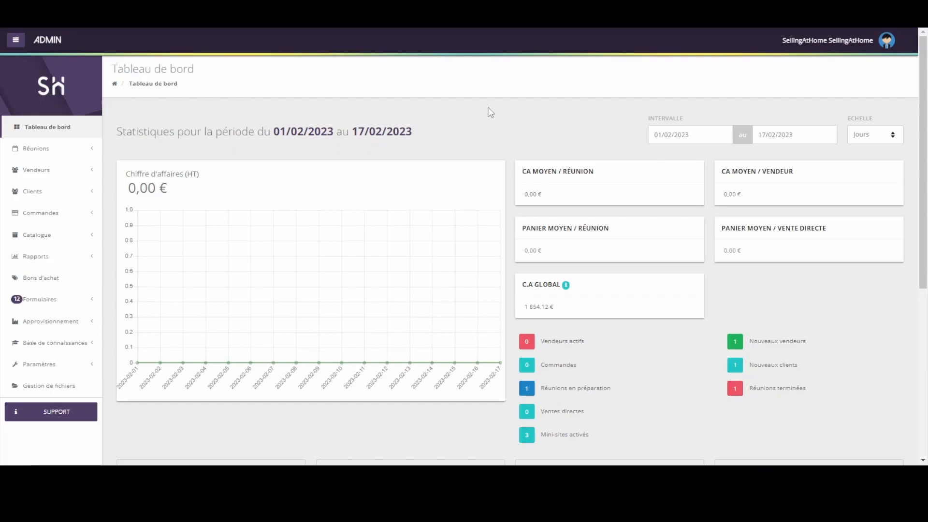
Open the recruitment configuration within the forms section
click(69, 300)
click(48, 333)
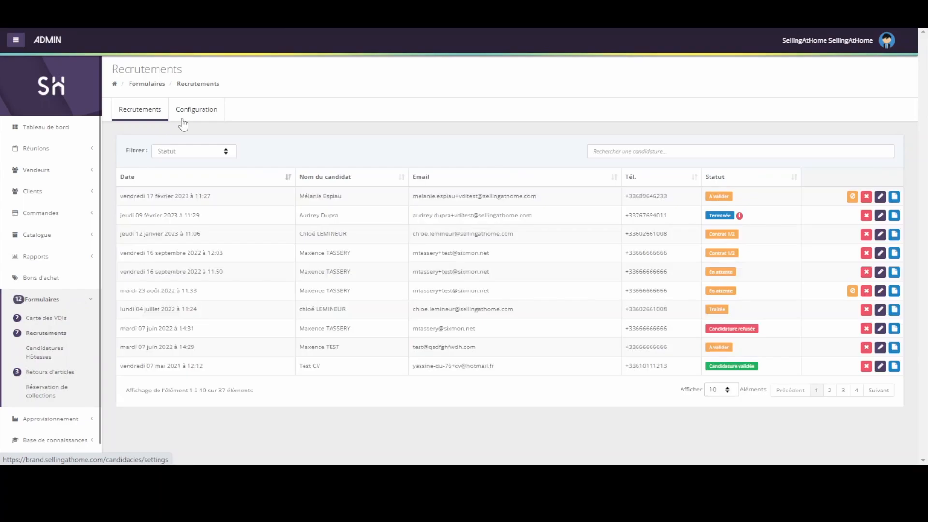
click(183, 122)
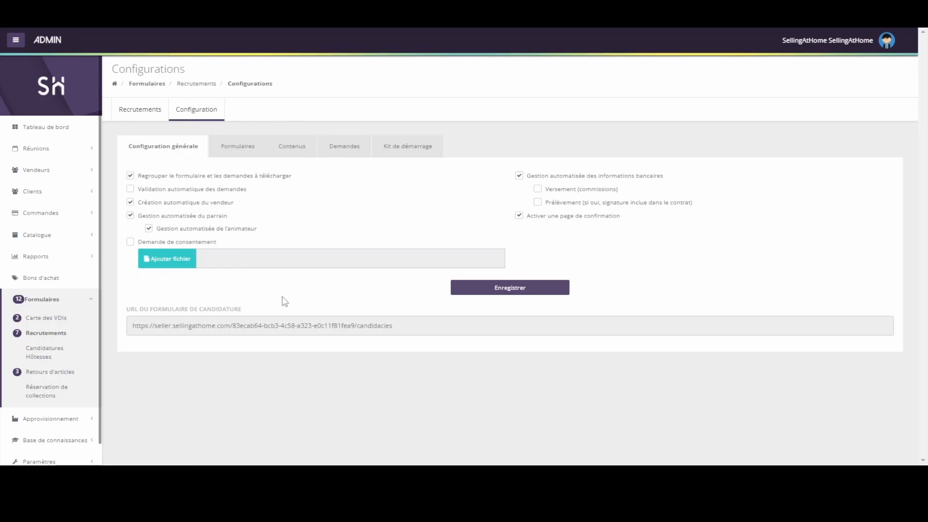
Show the recruitment form's field configuration and try moving a field between the available and additional fields
click(220, 147)
scroll(492, 310, up, 3)
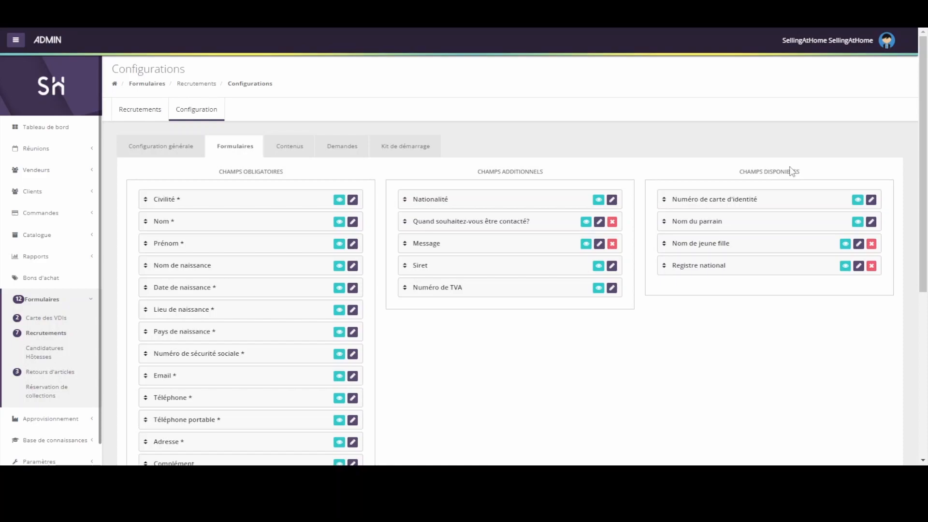
drag(514, 200, 465, 202)
Start adding a Texte field to the recruitment form, try the Obligatoire option, and close the dialog without saving
scroll(464, 201, down, 6)
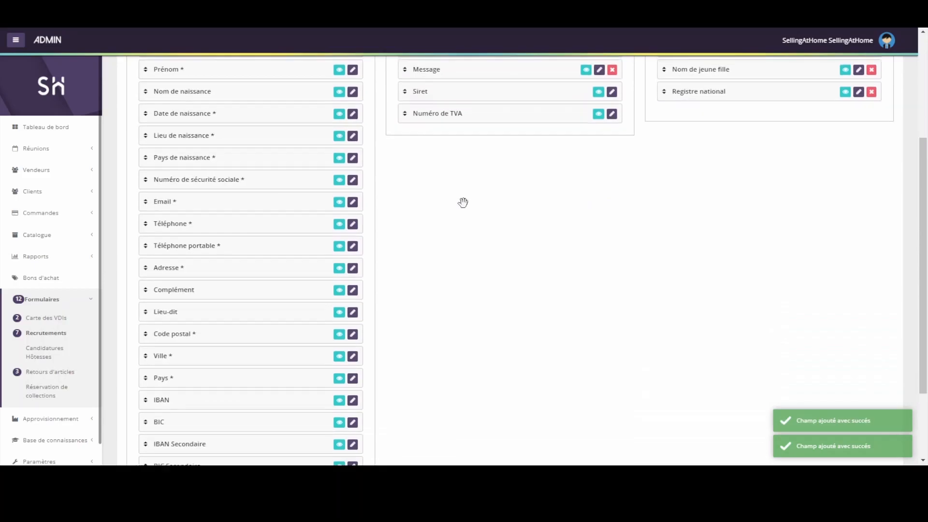
click(518, 397)
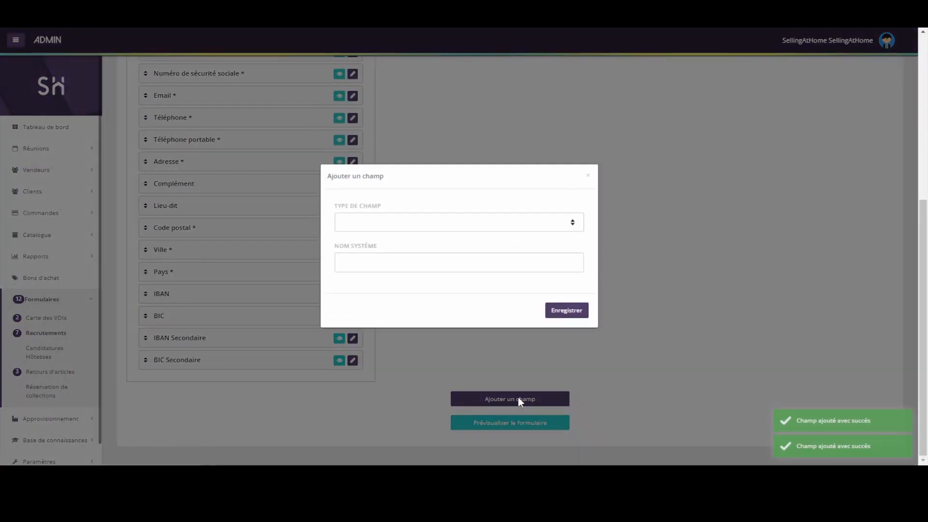
click(476, 223)
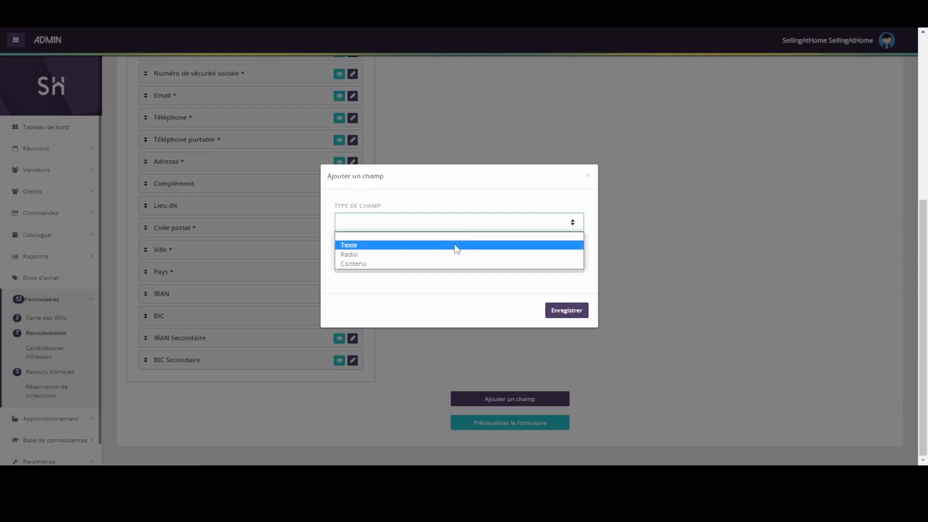
click(455, 245)
click(461, 213)
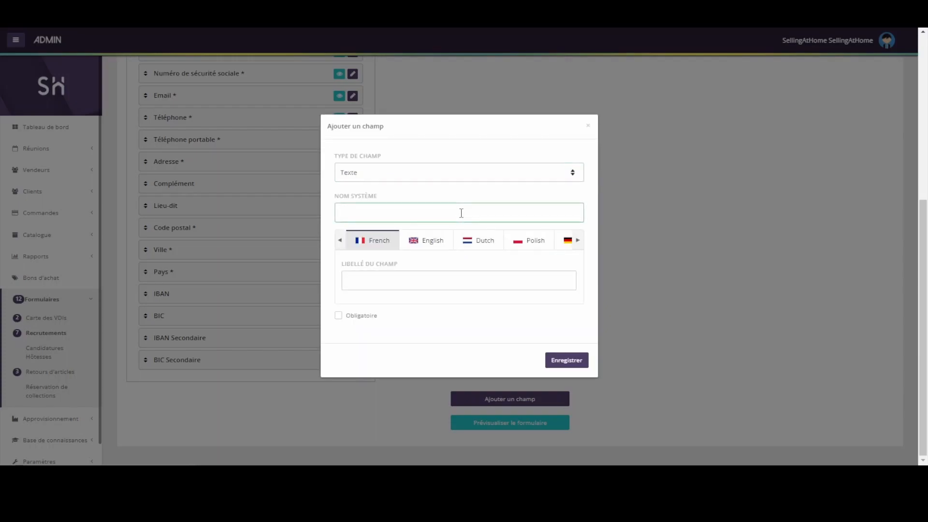
click(445, 283)
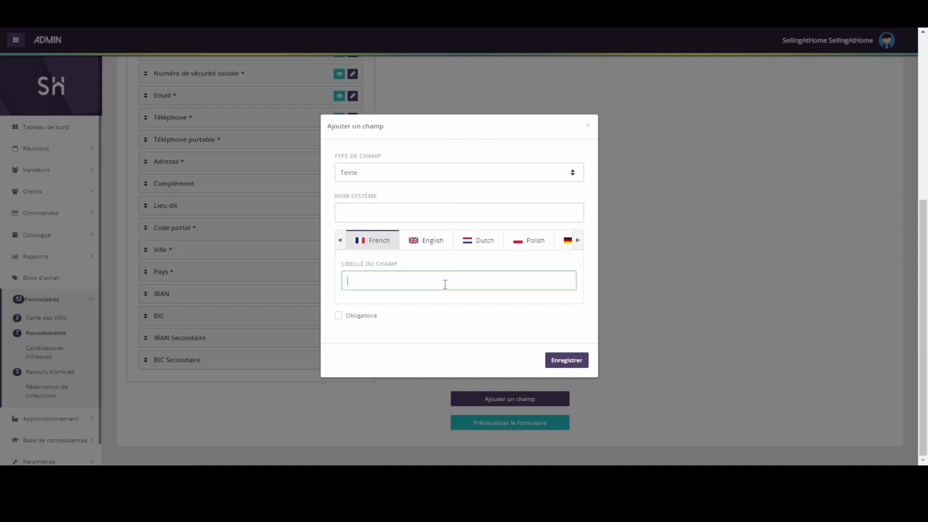
click(367, 317)
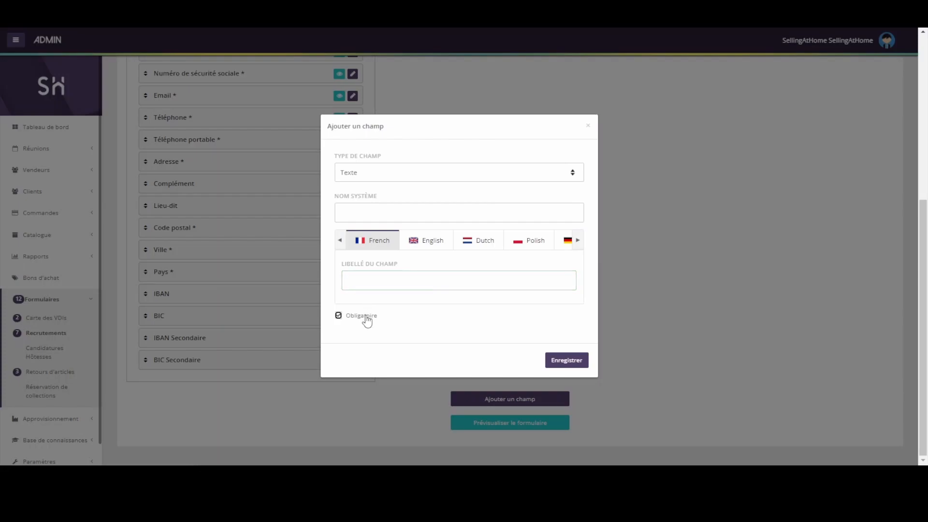
click(366, 318)
click(589, 127)
Review the recruitment form's French content settings, from the title and visual through the sponsorship and request sections to the confirmation page
scroll(605, 261, up, 6)
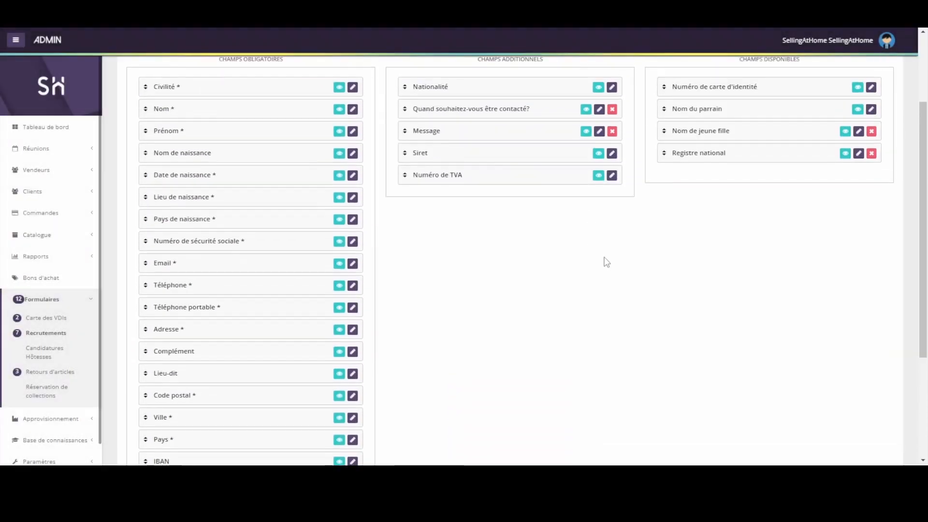
click(303, 146)
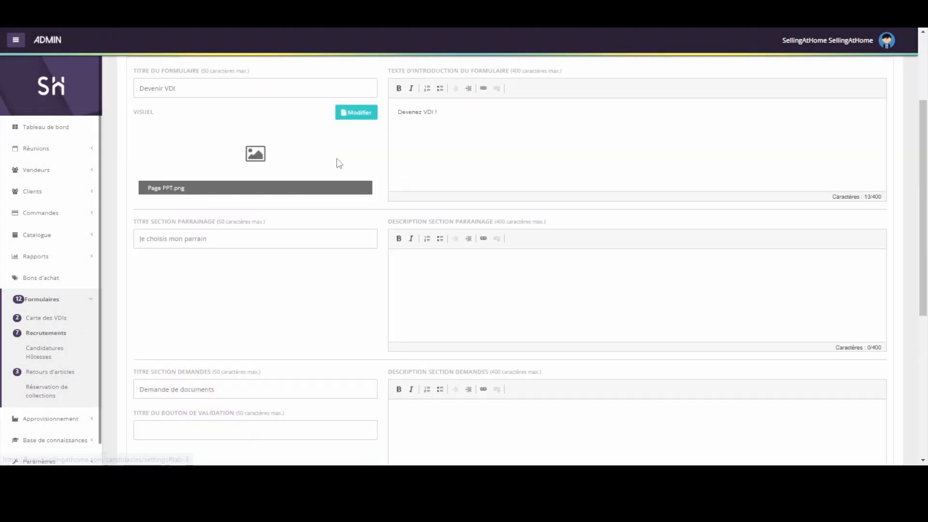
scroll(606, 250, up, 3)
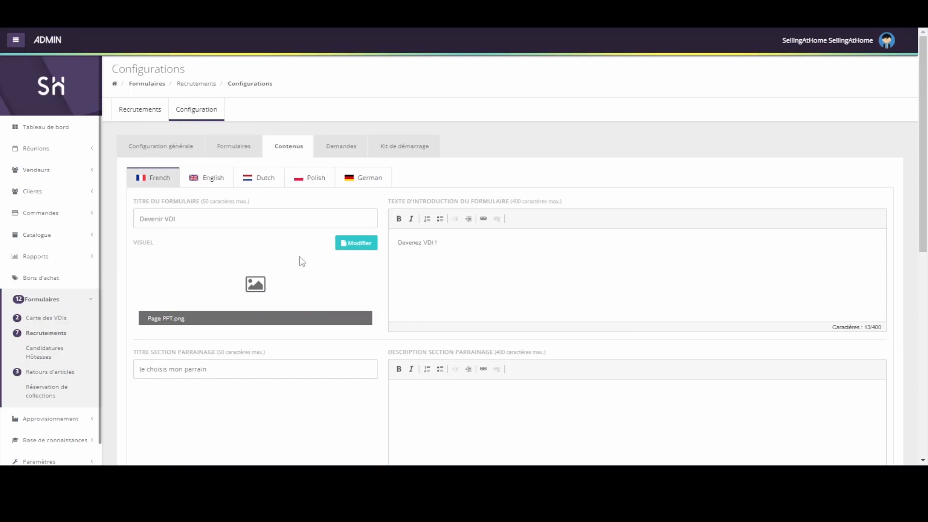
scroll(300, 261, down, 3)
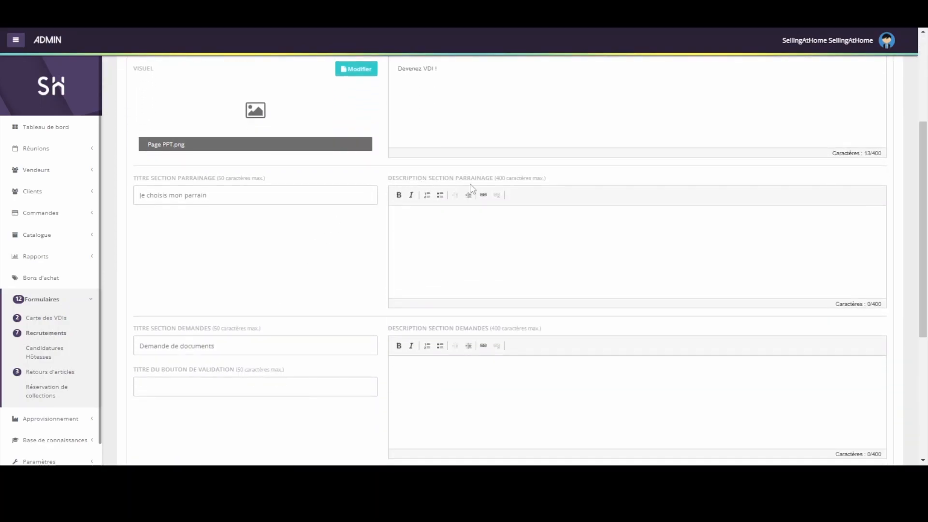
scroll(508, 208, down, 2)
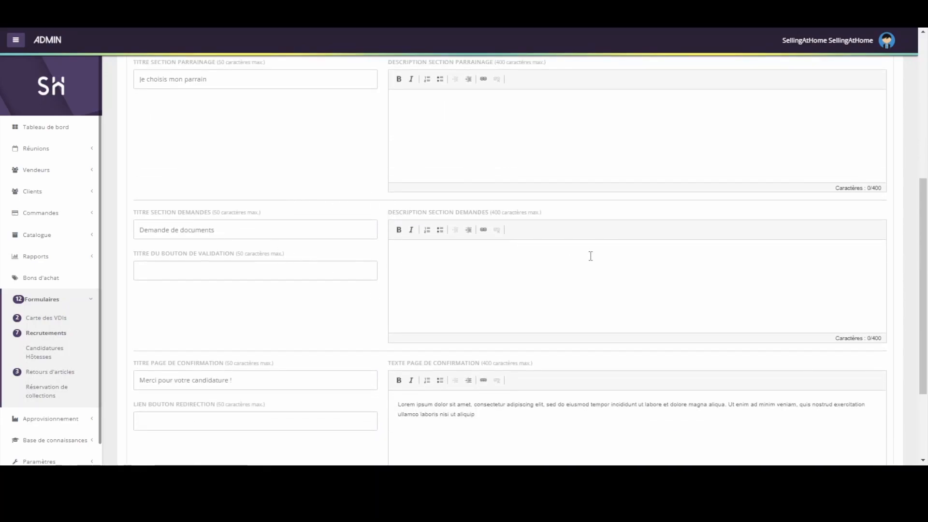
scroll(591, 256, down, 2)
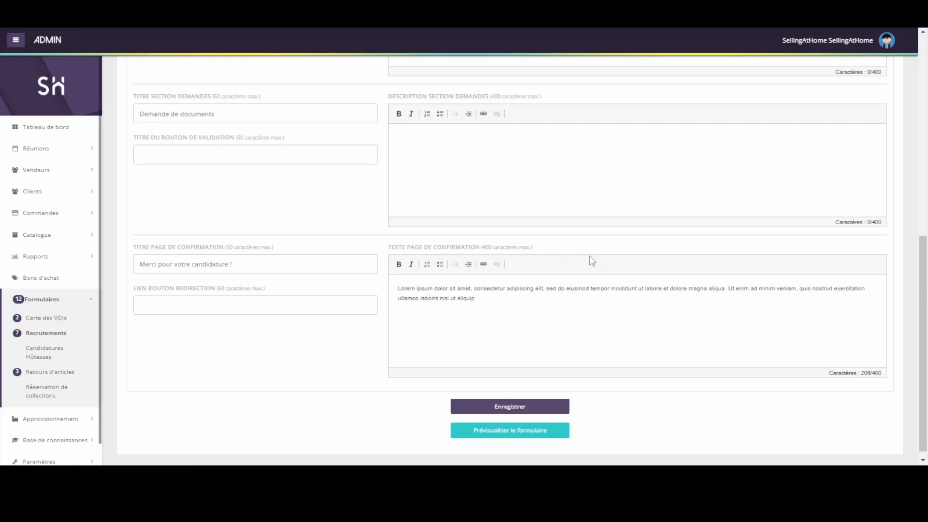
scroll(591, 261, down, 1)
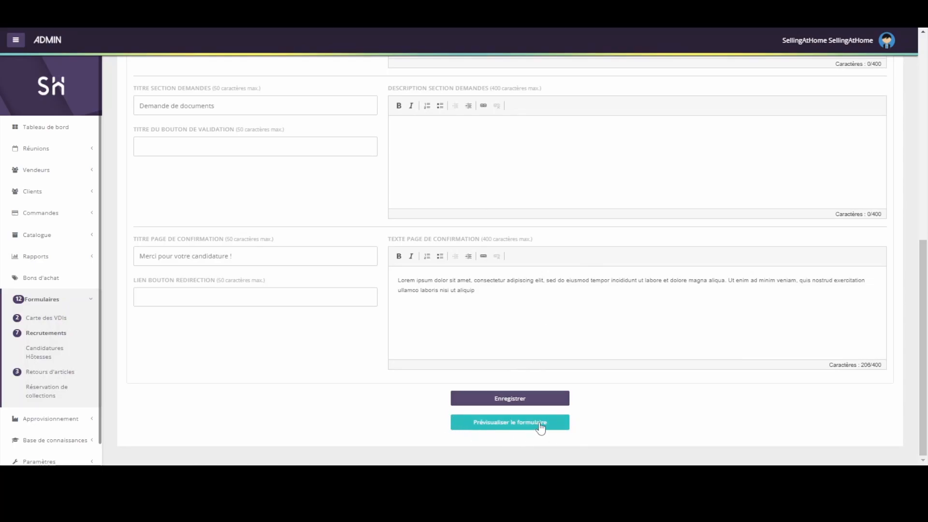
scroll(501, 367, up, 10)
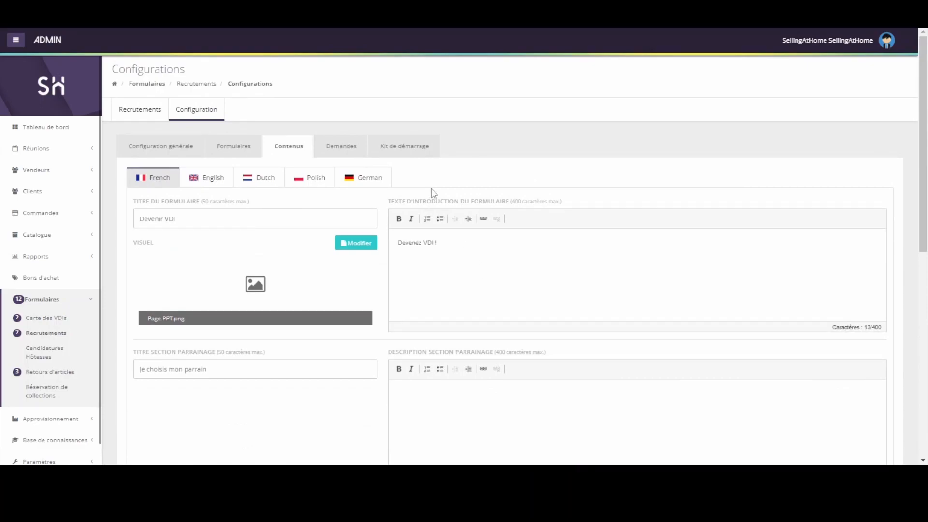
In the recruitment requests, start a new request, check its format options, make it non-mandatory, and dismiss it without adding
click(328, 147)
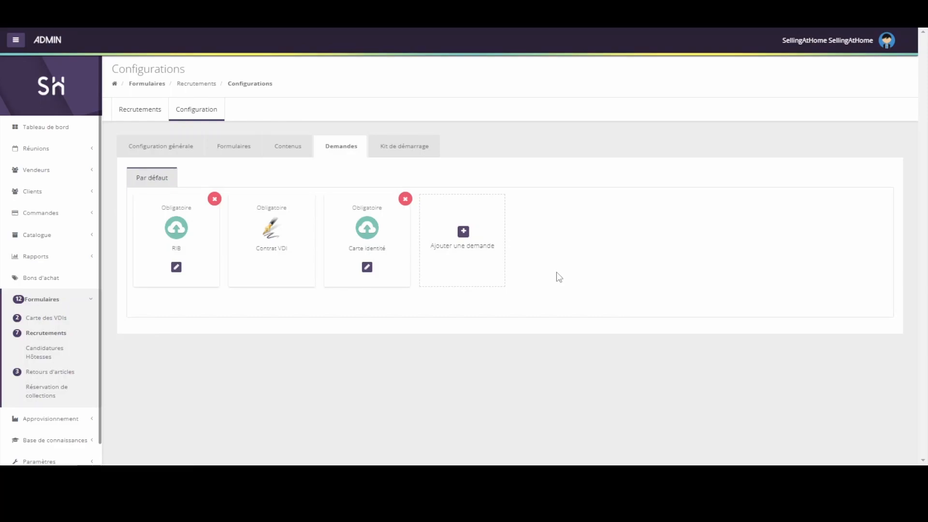
click(471, 251)
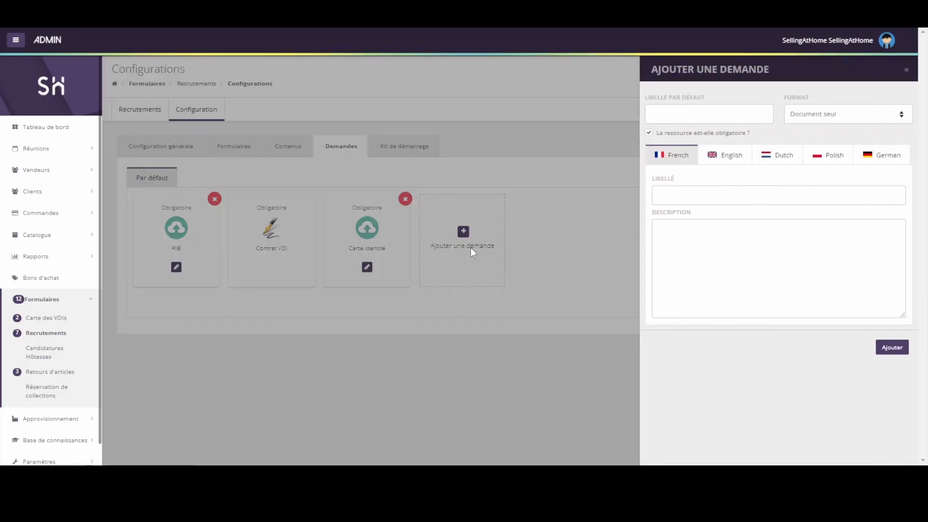
click(832, 114)
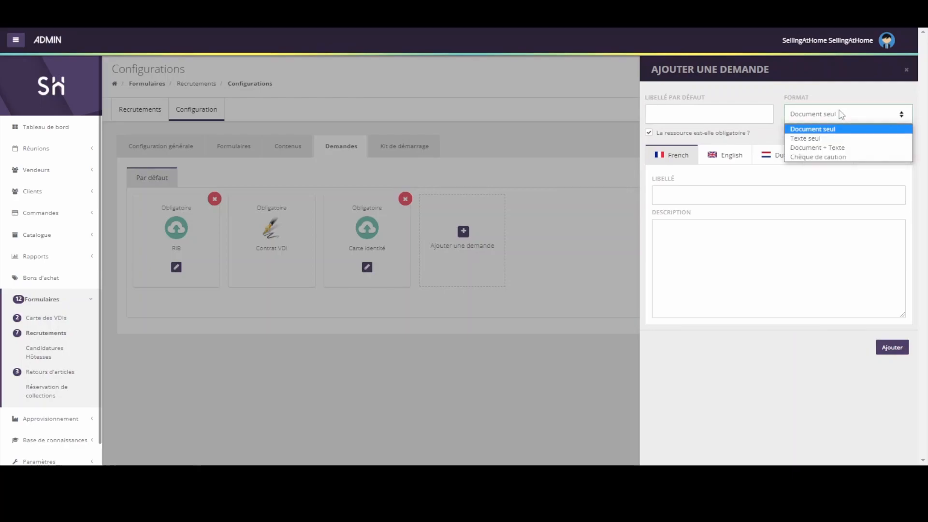
click(841, 114)
click(739, 140)
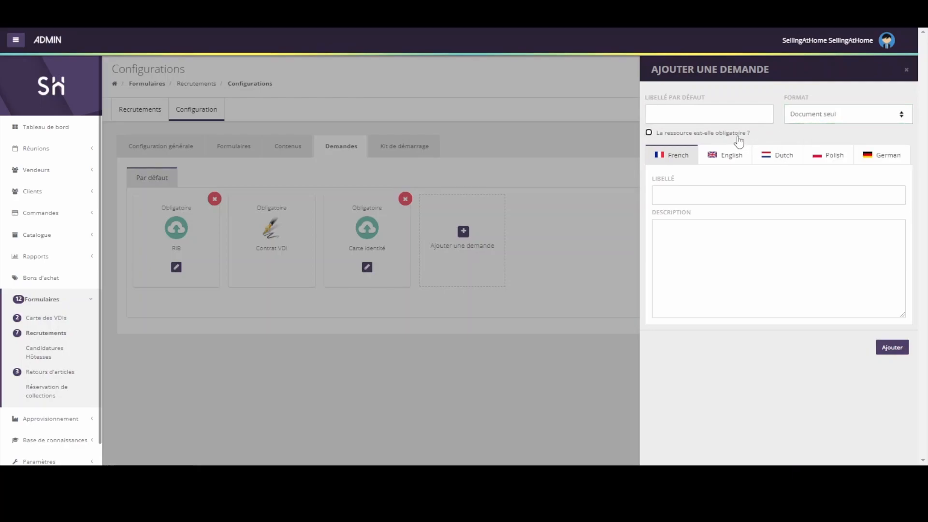
click(577, 198)
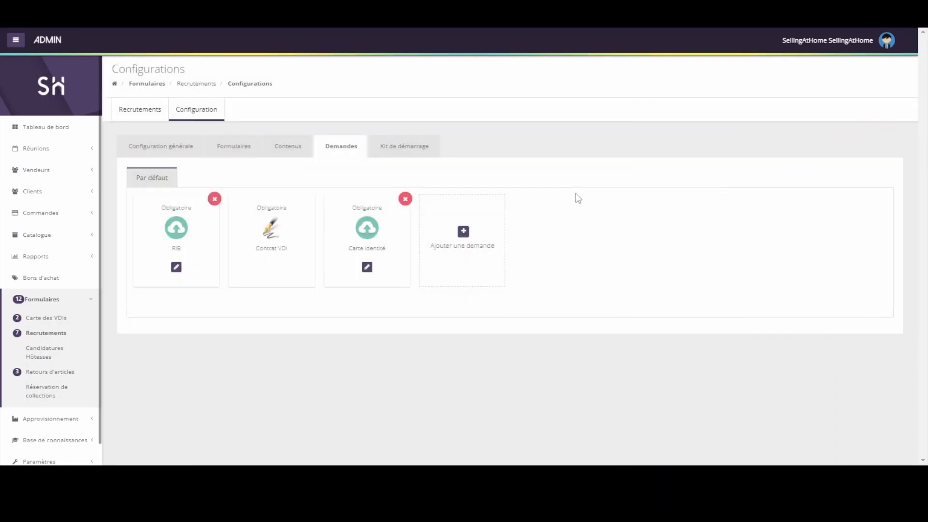
Enable entry by category in the starter kit settings and review its French page contents down to the confirmation page
click(425, 152)
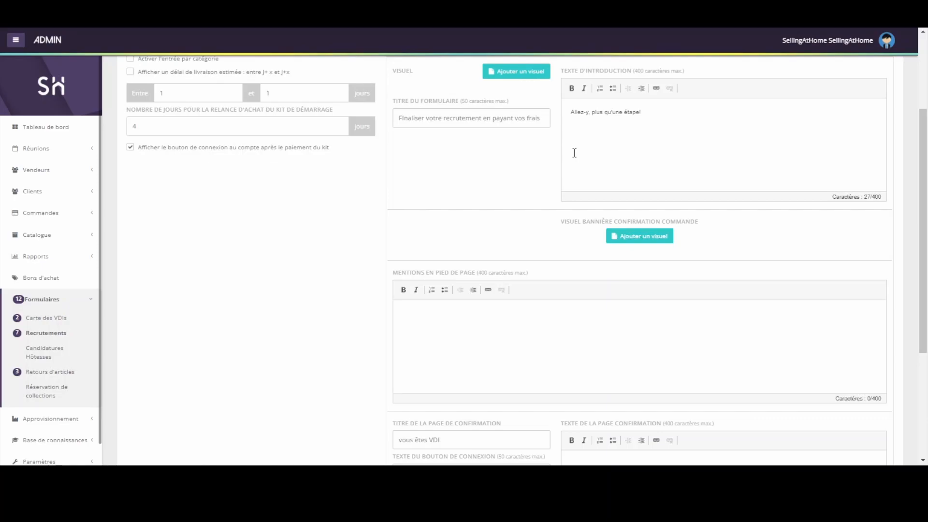
scroll(574, 153, up, 3)
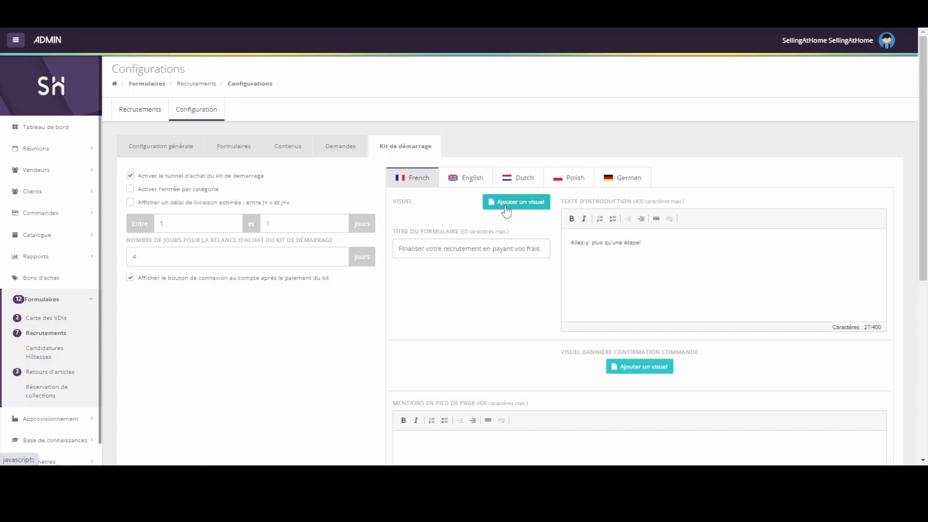
click(202, 192)
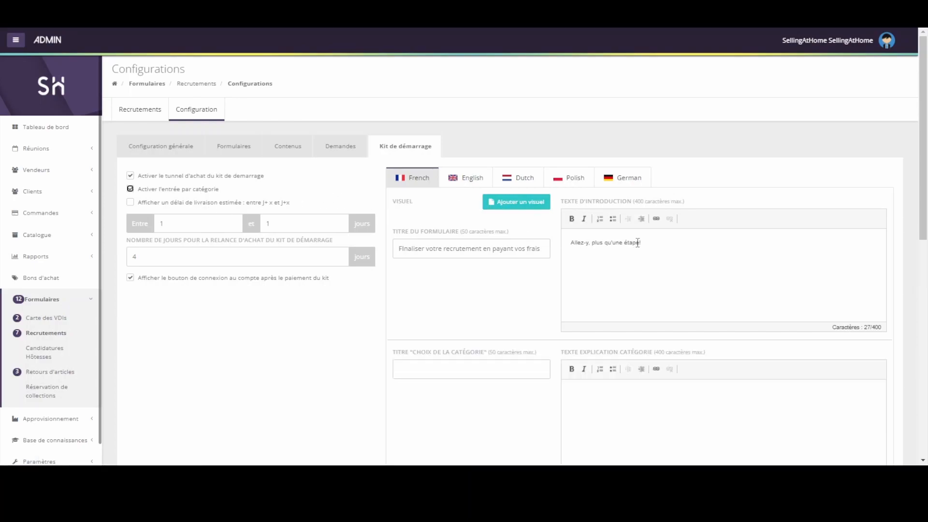
scroll(653, 243, down, 1)
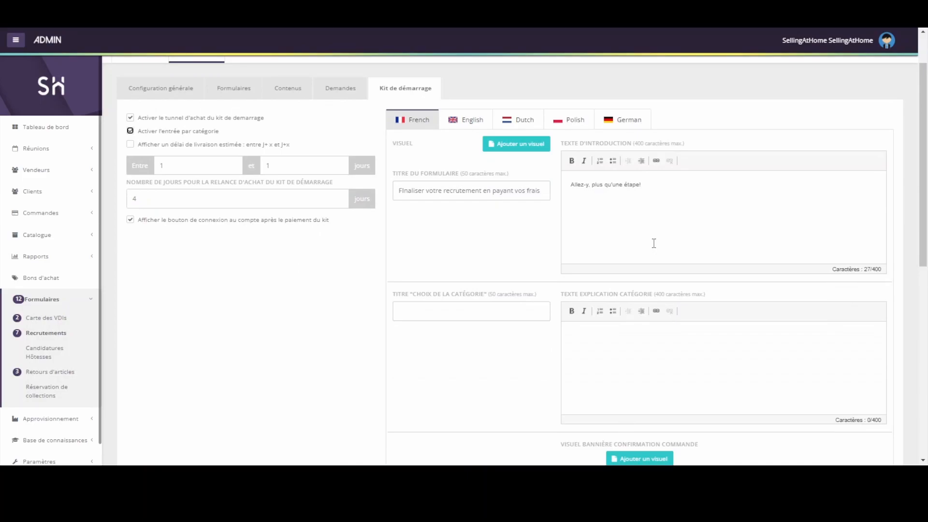
scroll(654, 243, down, 5)
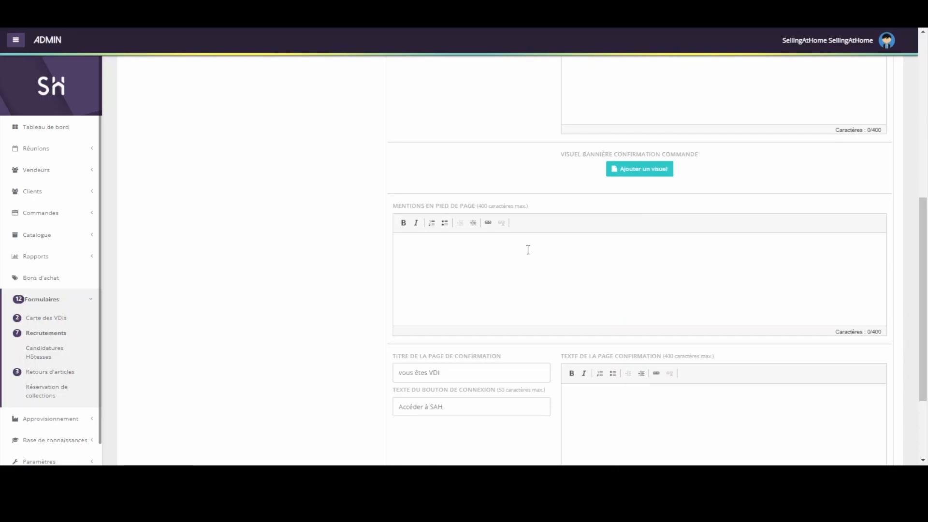
scroll(528, 250, down, 2)
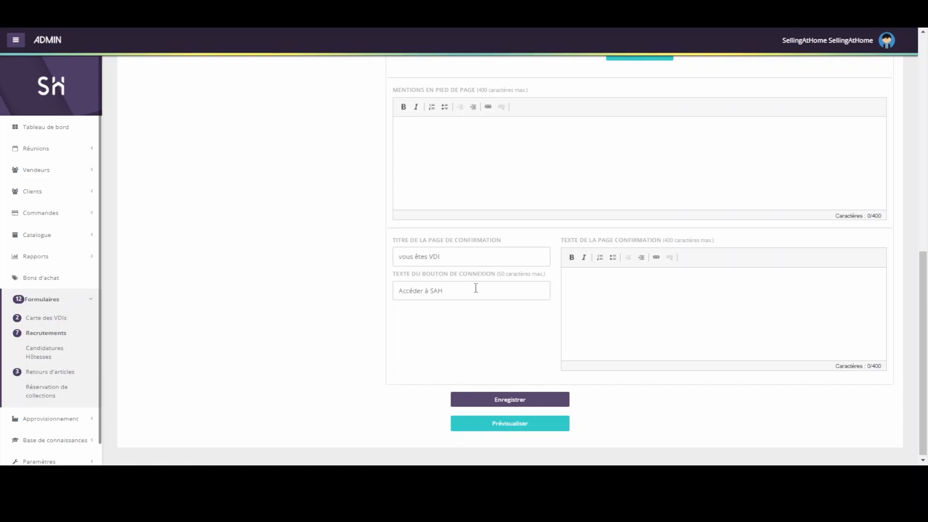
scroll(476, 288, up, 10)
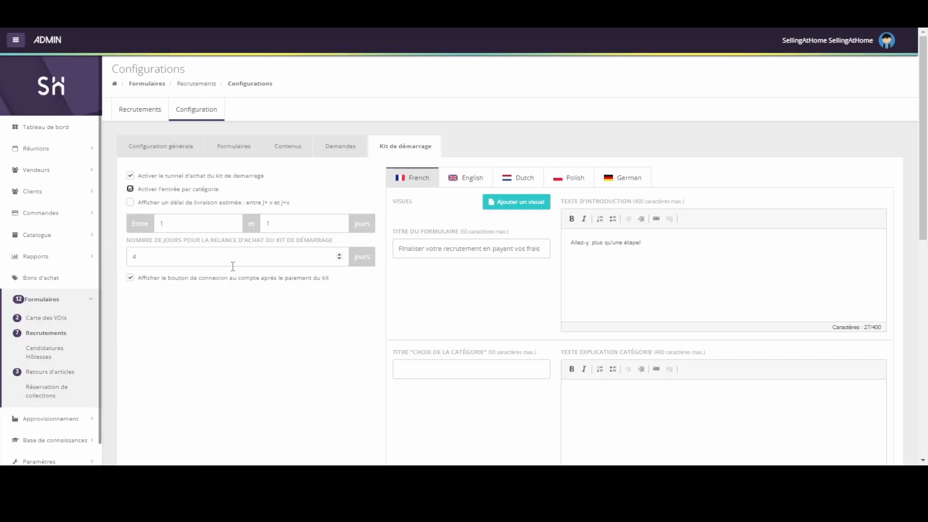
Start a new catalogue category and mark it as Kit de démarrage
click(56, 241)
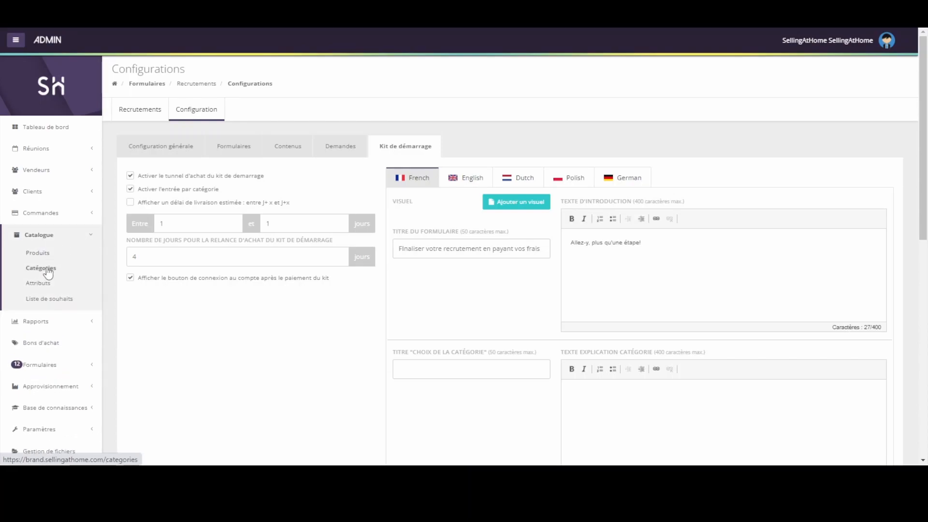
click(47, 270)
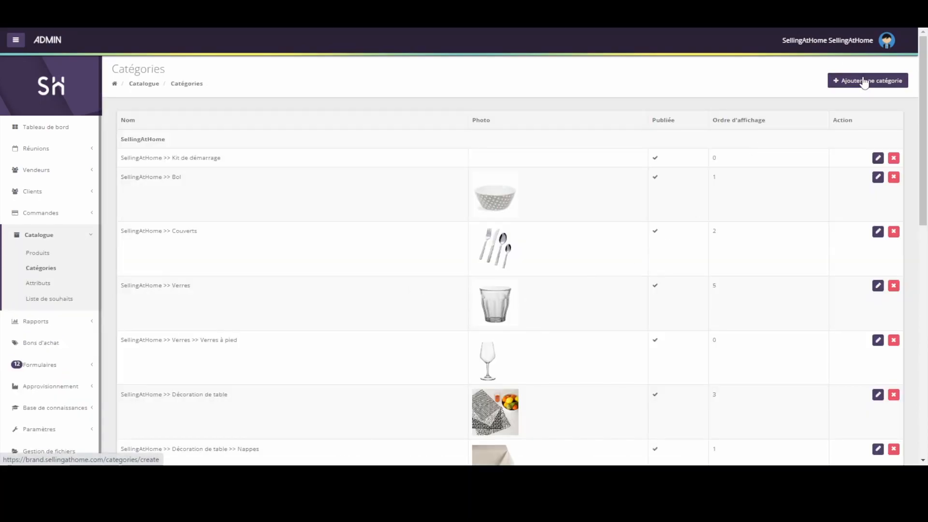
click(865, 82)
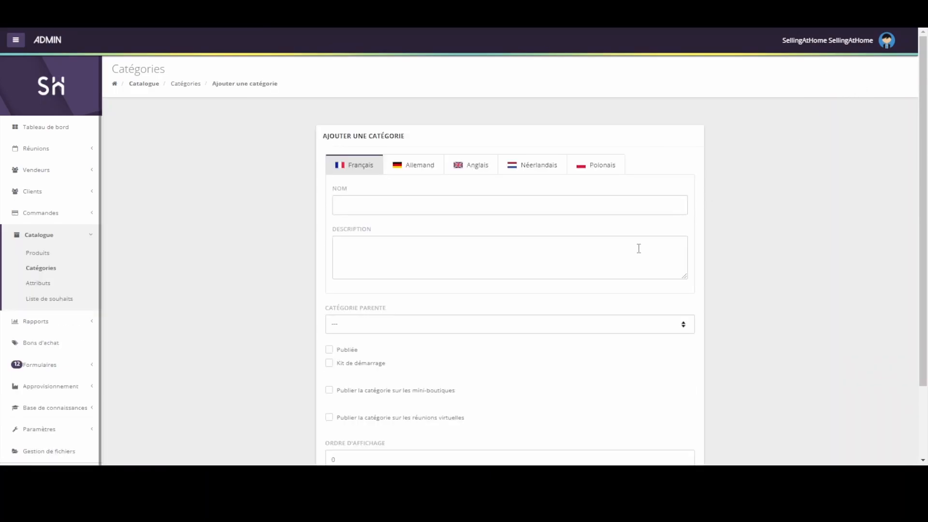
scroll(638, 248, down, 1)
click(345, 308)
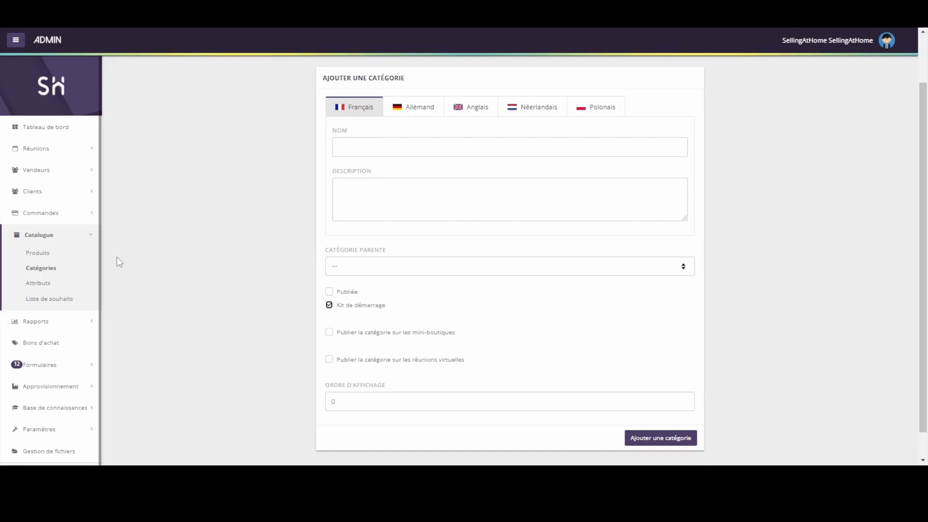
Open the catalogue product Assiettes plates à motifs for editing and locate its category association
click(50, 255)
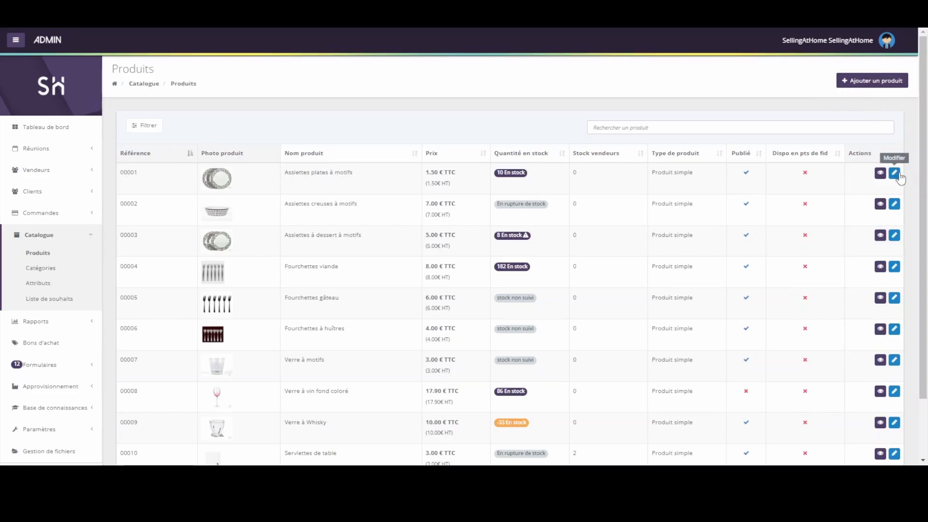
click(897, 174)
scroll(899, 178, down, 8)
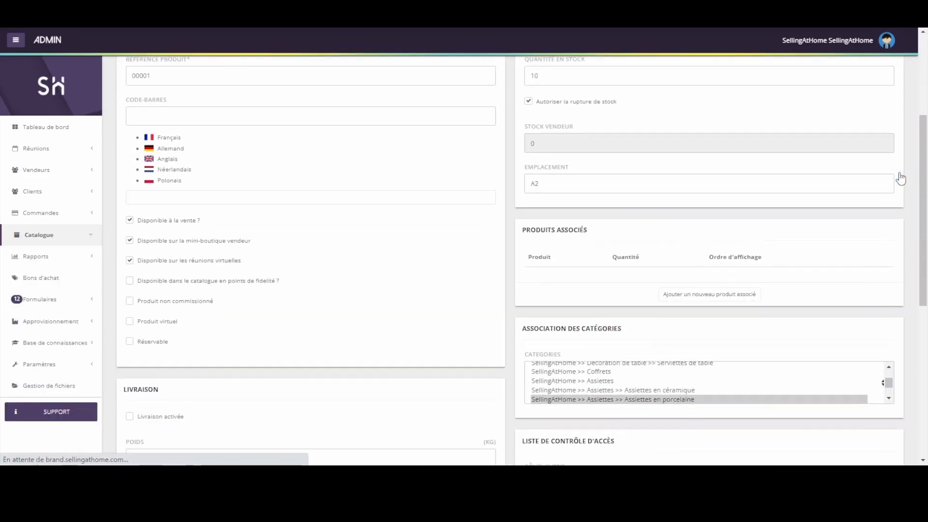
Add the SellingAtHome >> Kit de démarrage category to the product's category association, alongside Assiettes en porcelaine
click(748, 225)
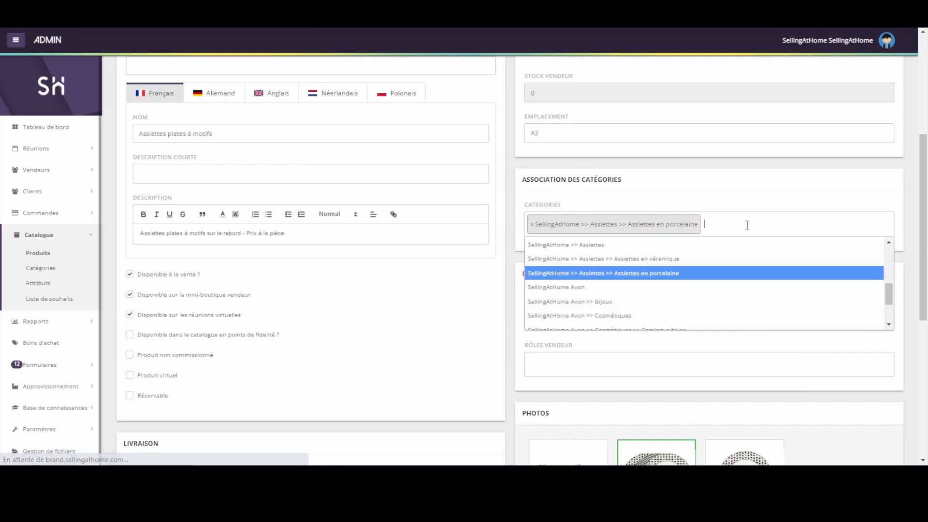
text(ki)
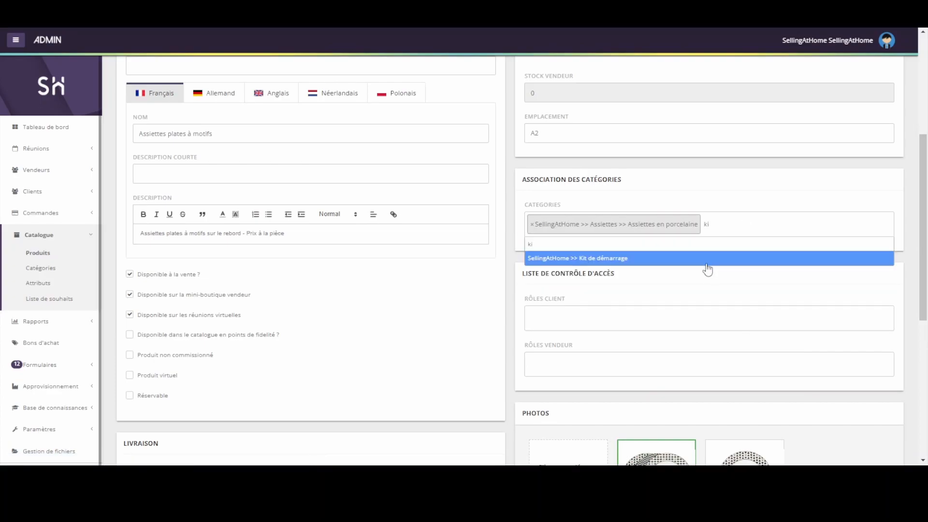
click(707, 261)
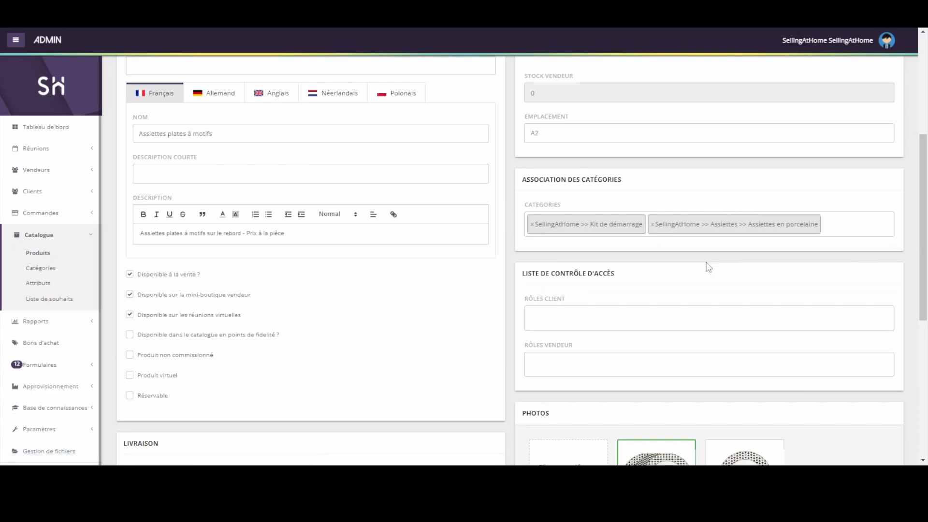
Open the Recrutements list of candidate applications under Formulaires
click(64, 364)
click(54, 338)
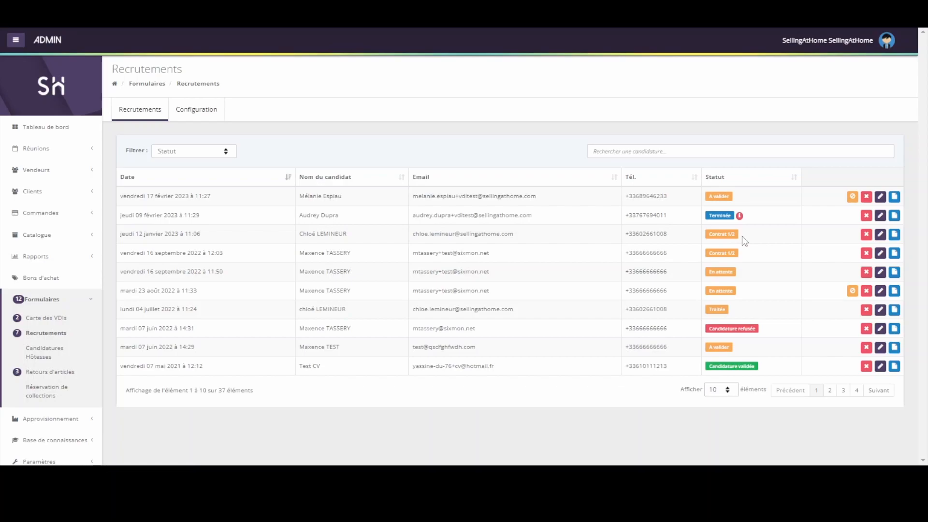
mouse_move(742, 215)
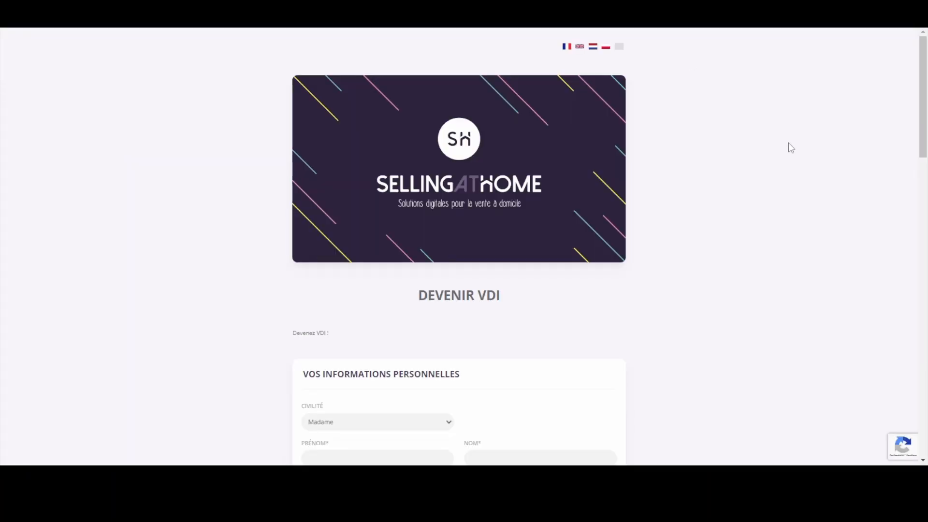
Review the public Devenir VDI application form from the personal details to the Informations complémentaires section
scroll(761, 191, down, 5)
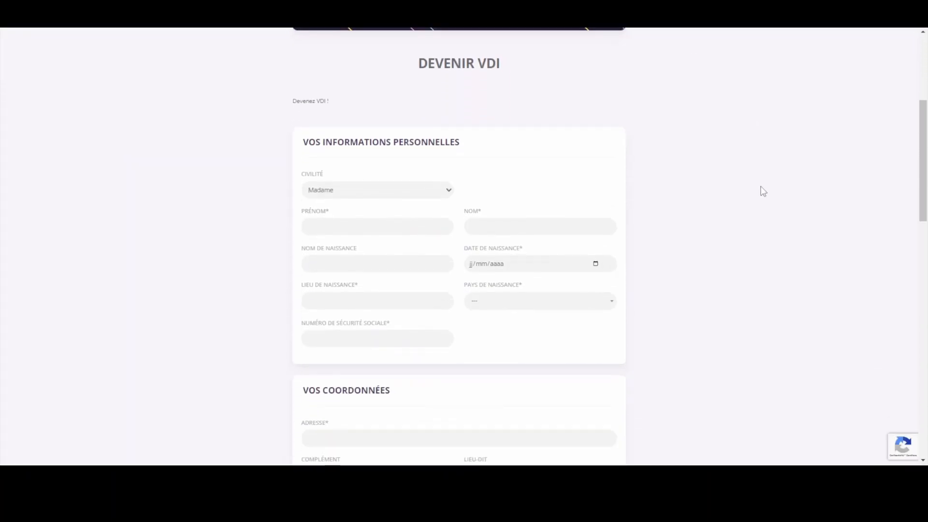
scroll(763, 191, down, 8)
scroll(763, 191, down, 8)
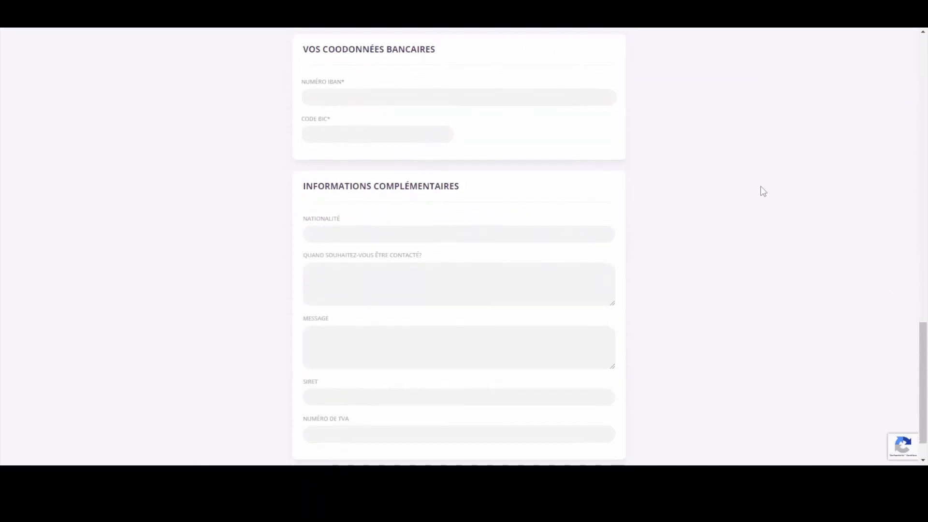
scroll(763, 191, down, 1)
scroll(762, 191, up, 20)
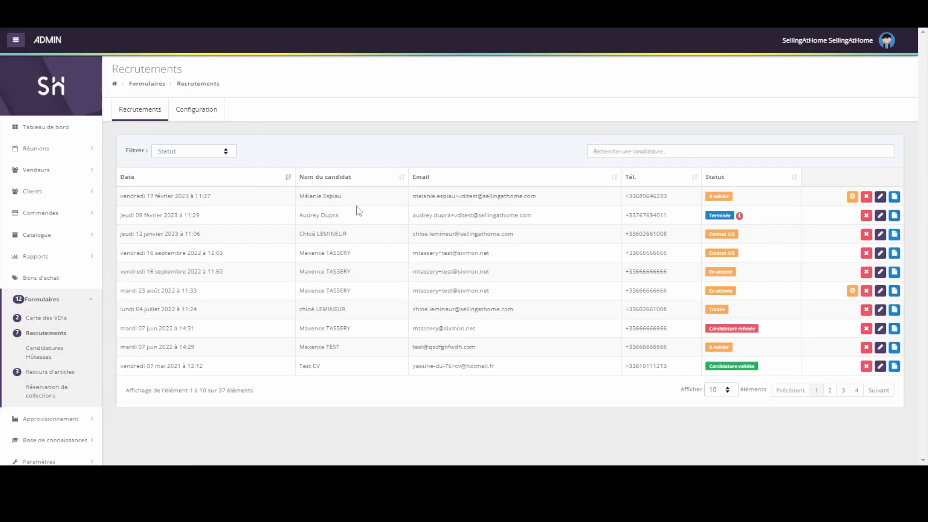
Open the details of the recruitment application dated vendredi 17 février 2023 à 11:27
drag(120, 196, 235, 199)
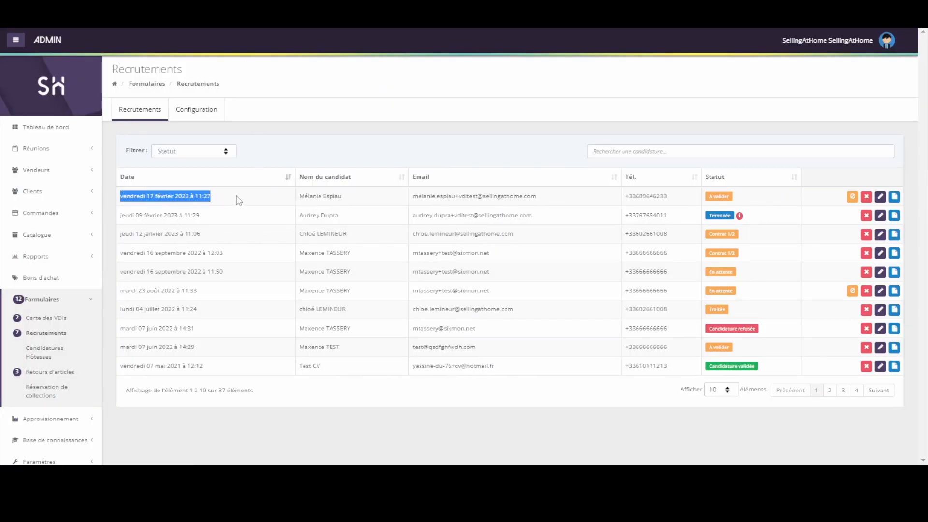
click(816, 202)
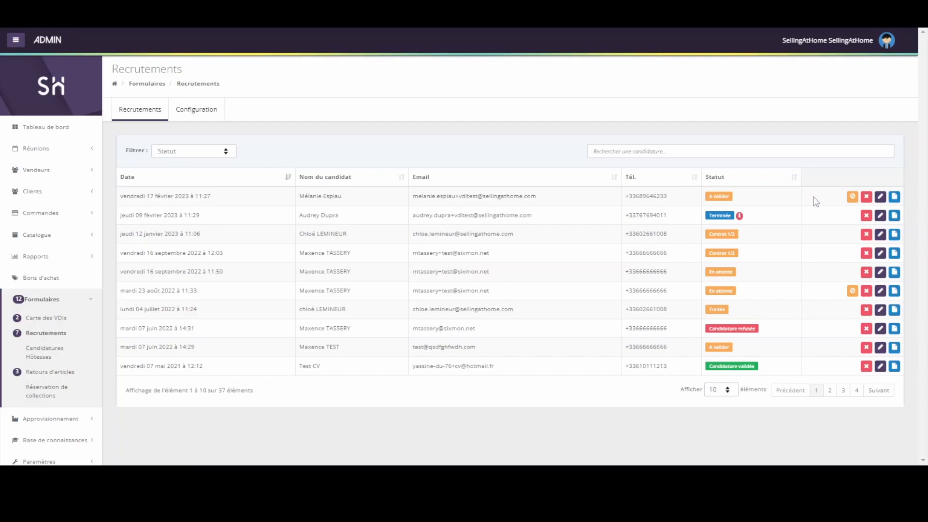
click(895, 197)
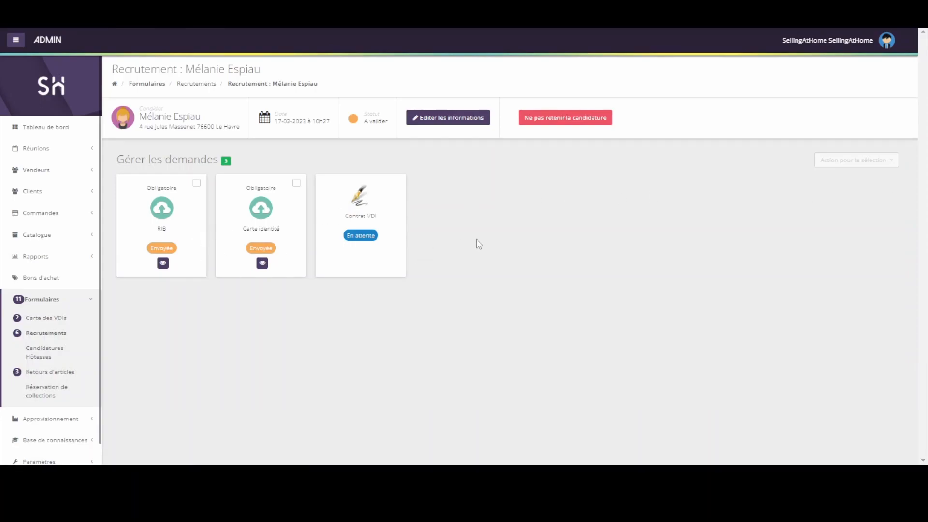
Validate the candidate's RIB and Carte identité documents together and send the VDI contract for signature
click(197, 183)
click(295, 183)
click(845, 162)
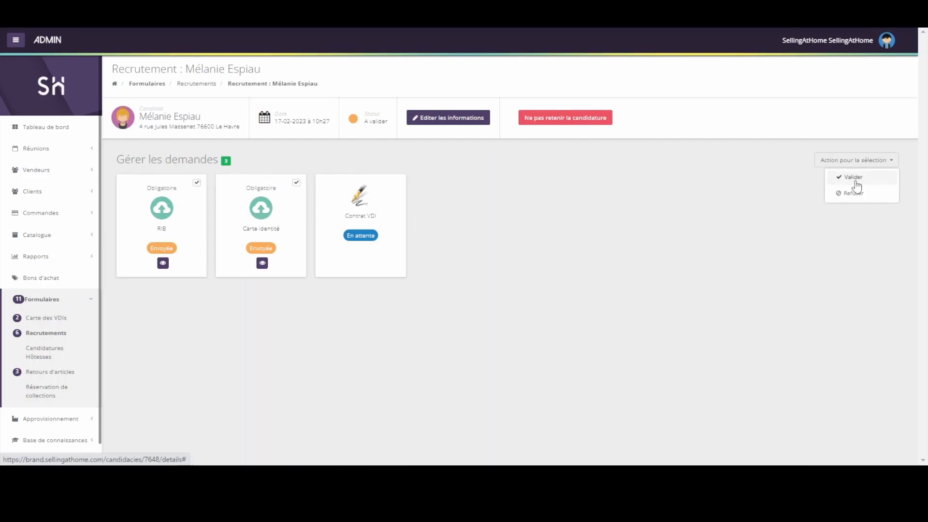
click(852, 178)
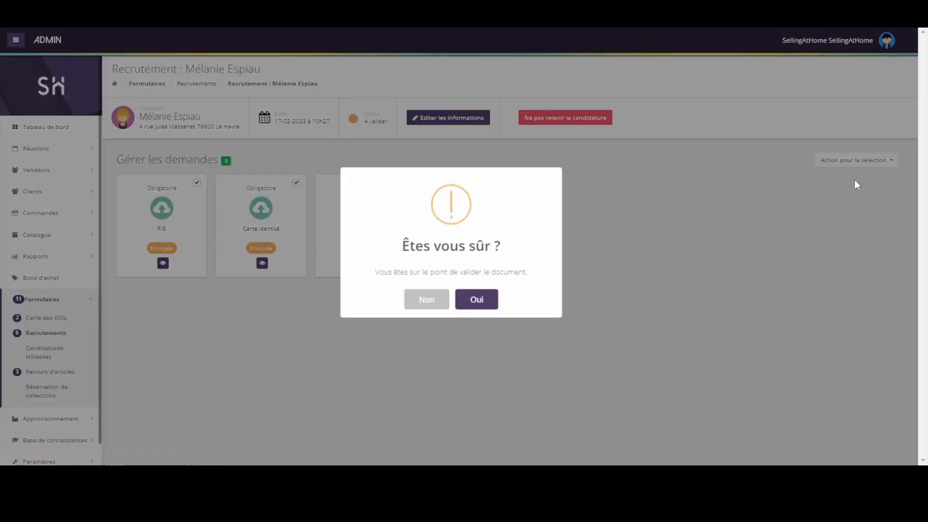
click(487, 296)
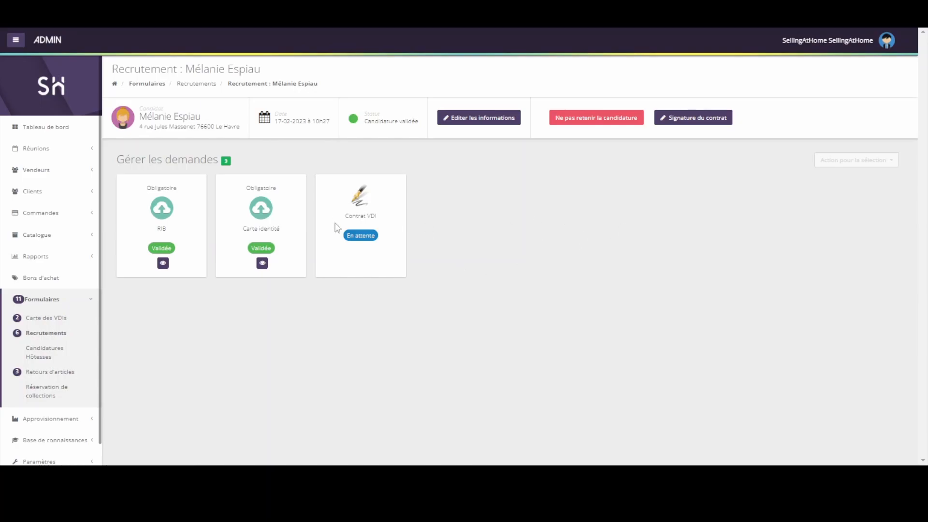
click(692, 123)
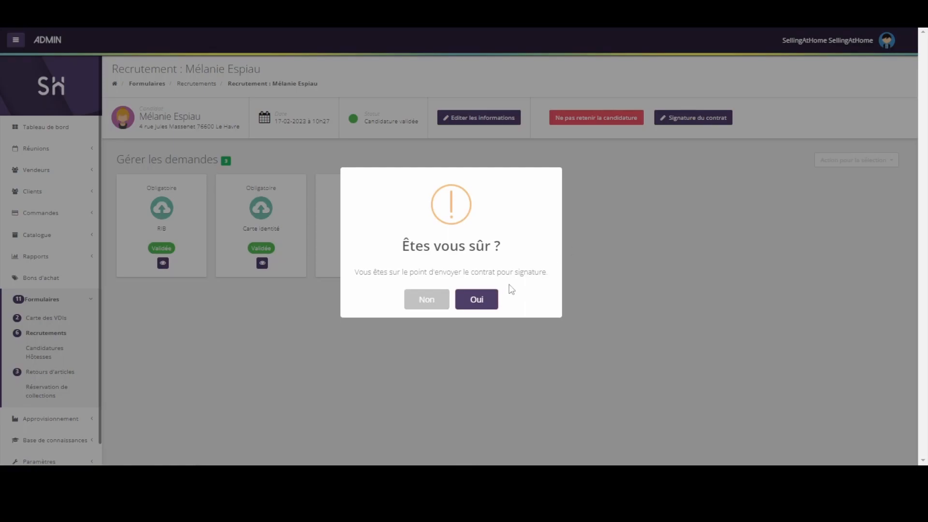
click(490, 303)
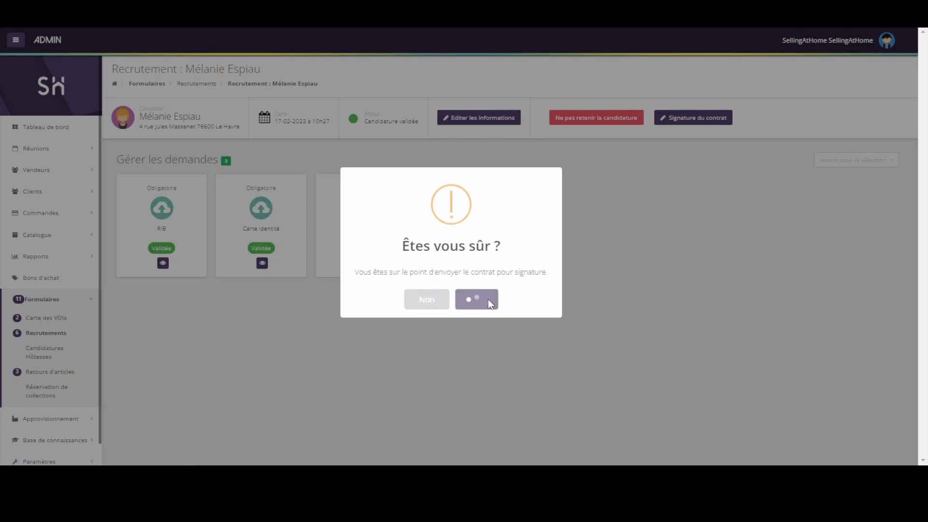